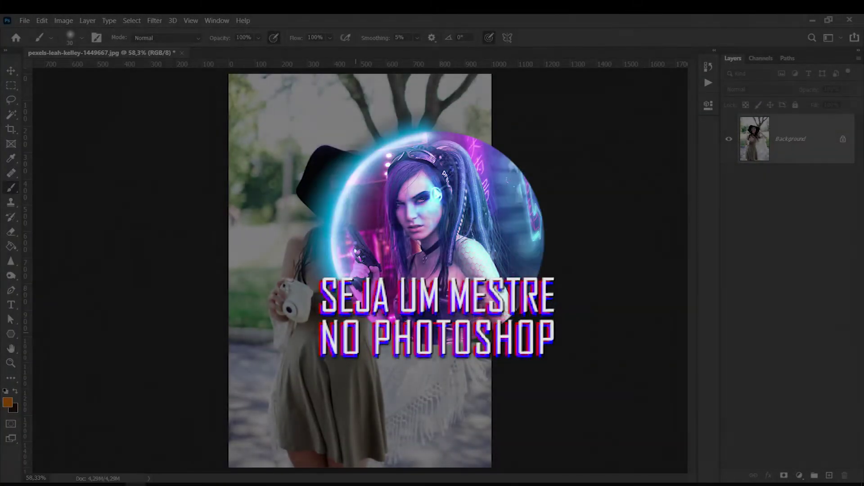
Step: Zoom in to inspect the face grain, then open Image Size (1000 × 1500 px, 72 ppi)
key("ctrl+plus")
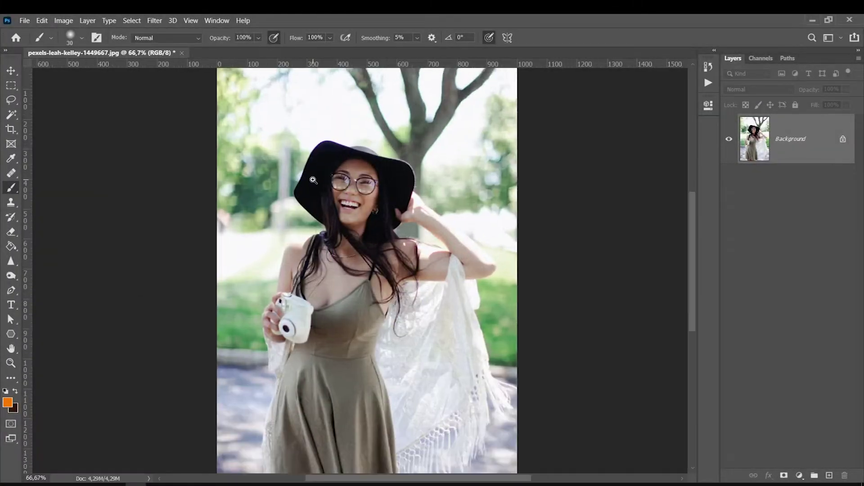
key("ctrl+plus")
key("ctrl+plus")
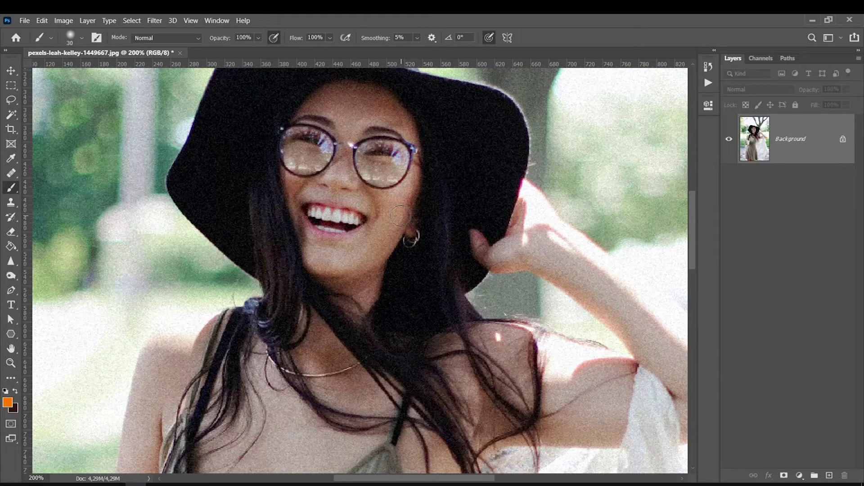
left_click_drag(694, 238, 693, 222)
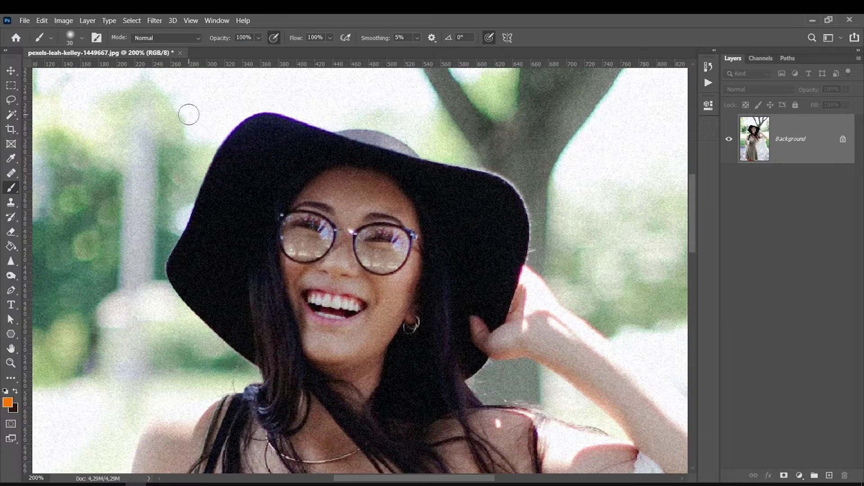
left_click(63, 21)
left_click(75, 97)
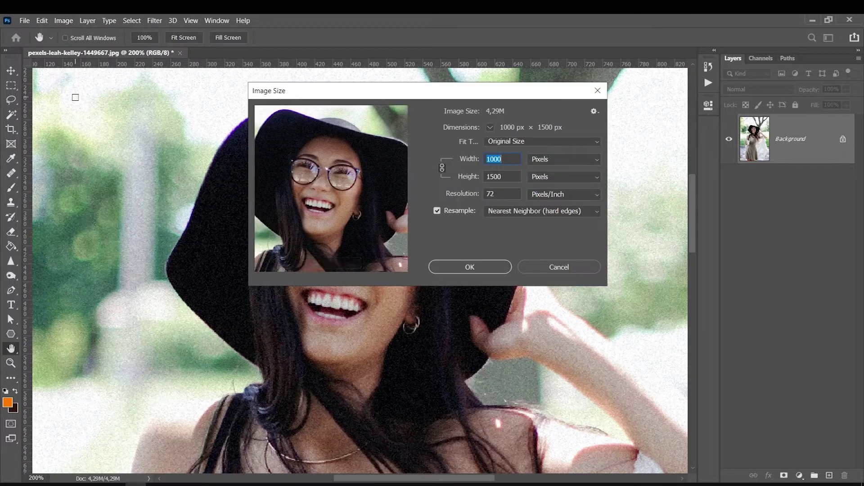
Step: Resize the photo to 1800 × 2700 px at 300 pixels/inch and fit it on screen
type("18")
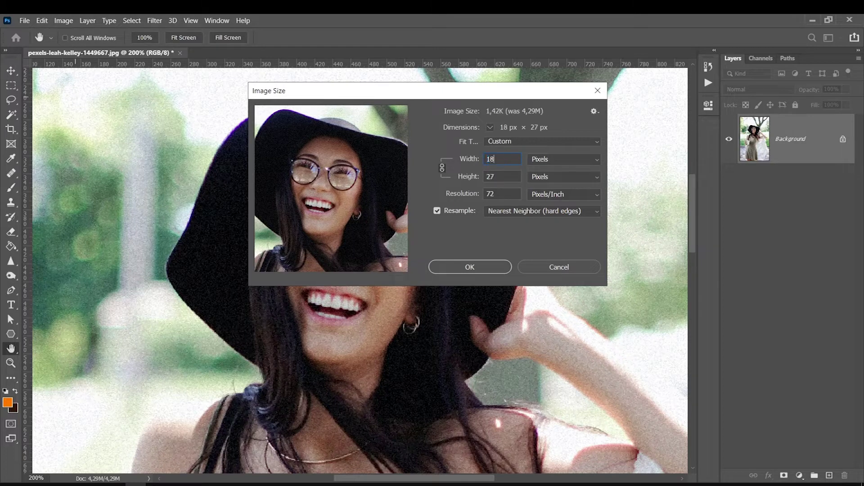
type("00")
left_click(444, 189)
type("300")
left_click(469, 159)
type("18")
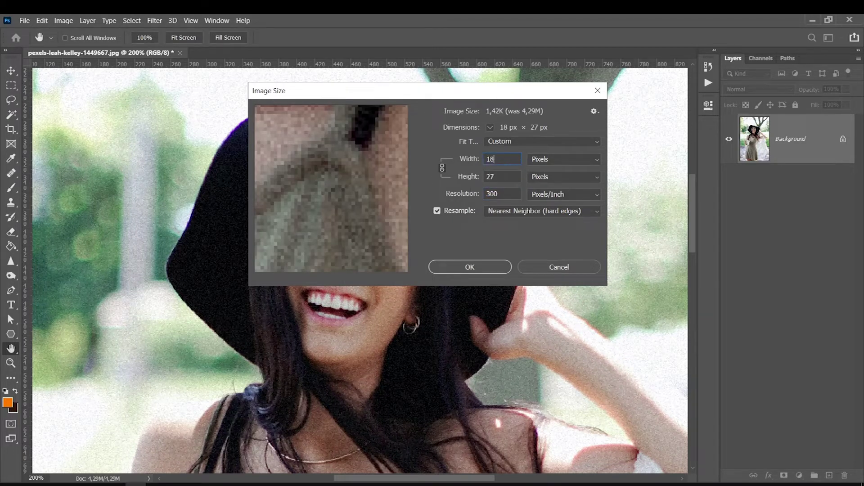
type("00")
left_click(473, 189)
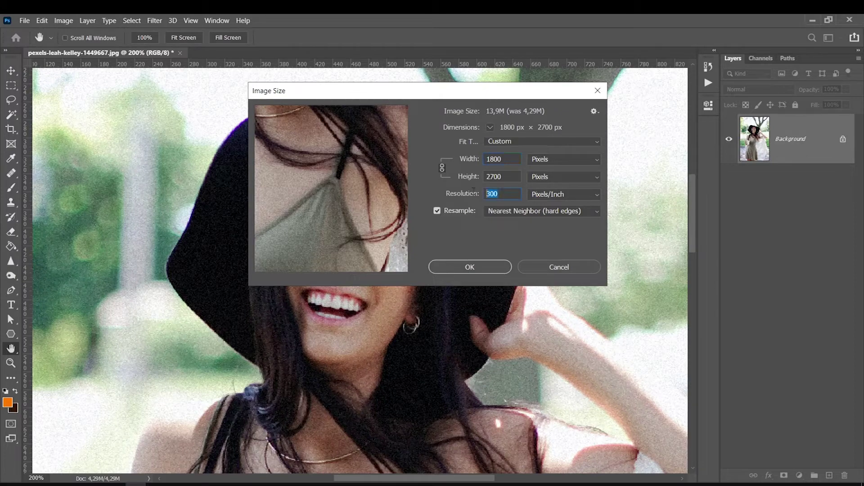
left_click(446, 270)
key("ctrl+0")
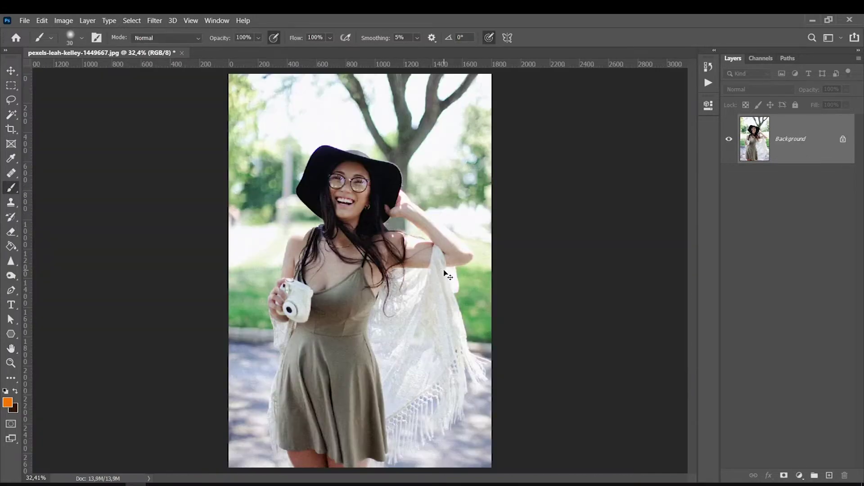
Step: Inspect the face noise up close, then duplicate the photo onto a new Layer 1
key("ctrl+plus")
key("ctrl+plus")
key("ctrl+plus")
key("ctrl+plus")
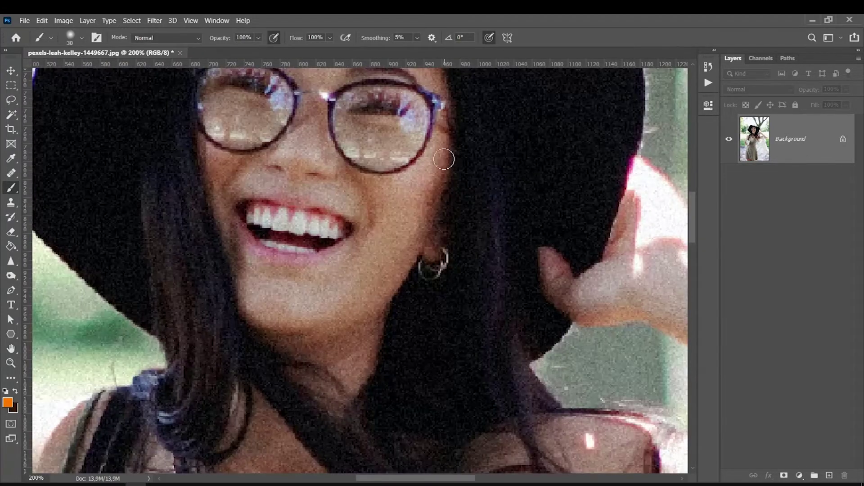
left_click_drag(694, 231, 694, 209)
key("ctrl+0")
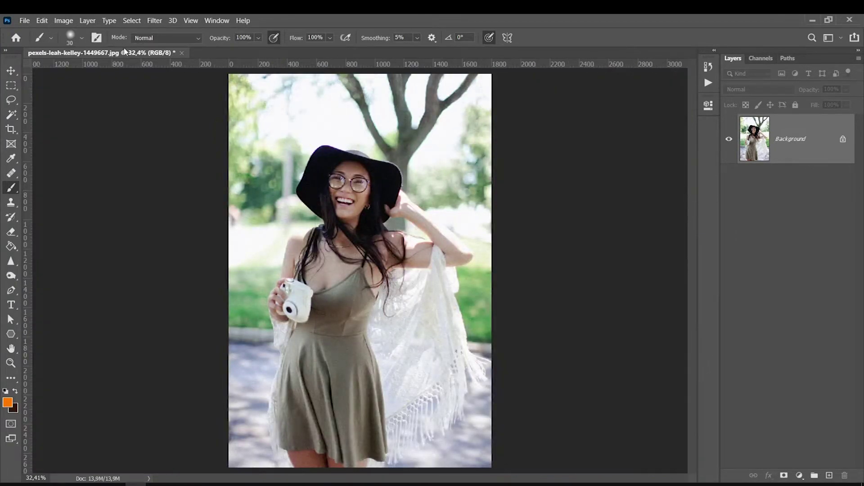
key("ctrl+j")
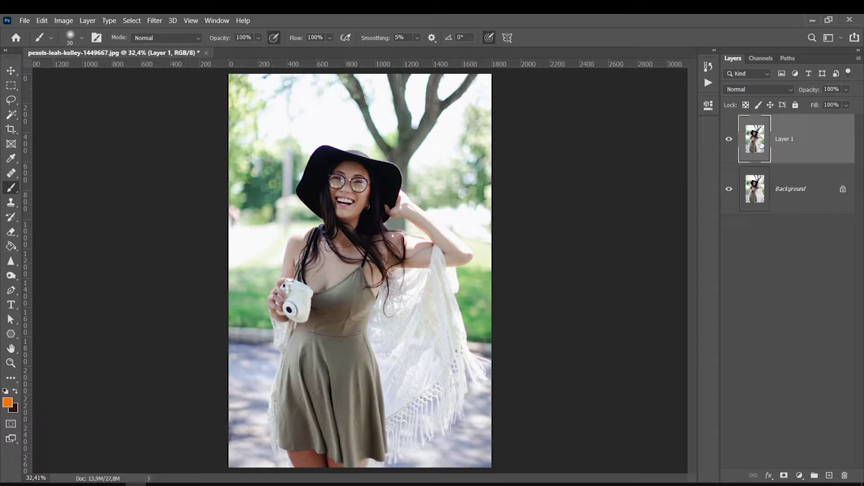
left_click(154, 22)
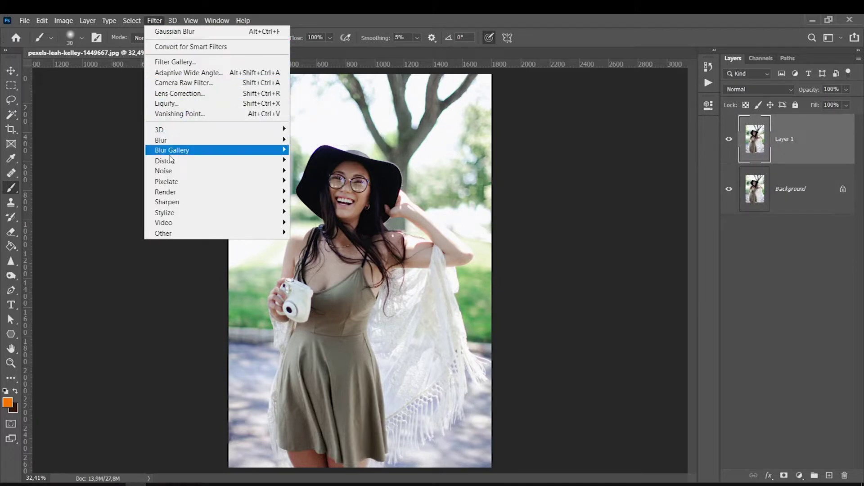
mouse_move(163, 170)
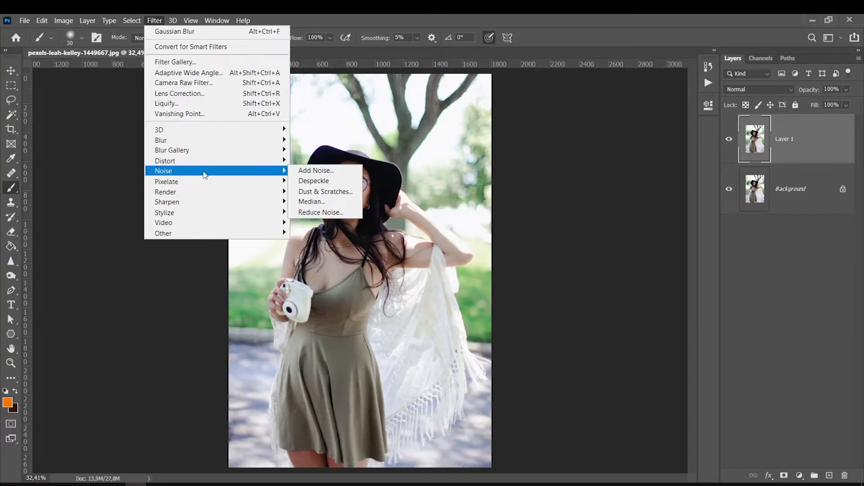
Step: Open Reduce Noise on Layer 1, reposition its dialog, and reopen it
left_click(304, 215)
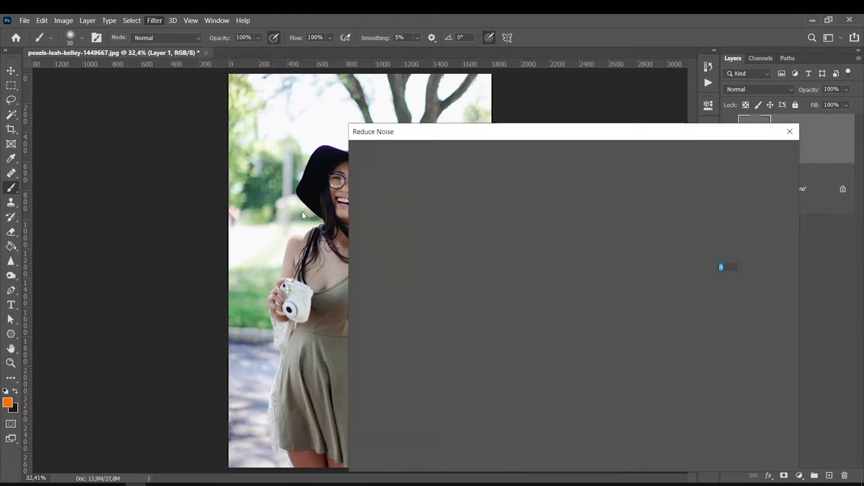
left_click_drag(394, 135, 340, 111)
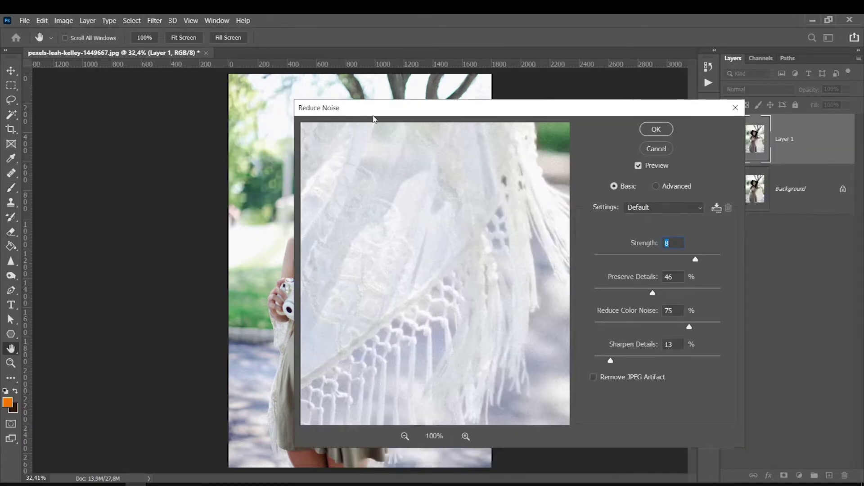
left_click(656, 149)
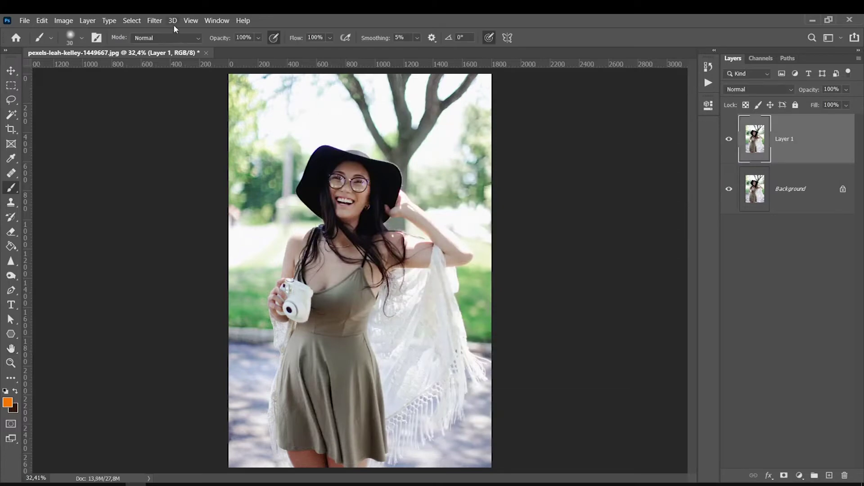
left_click(155, 21)
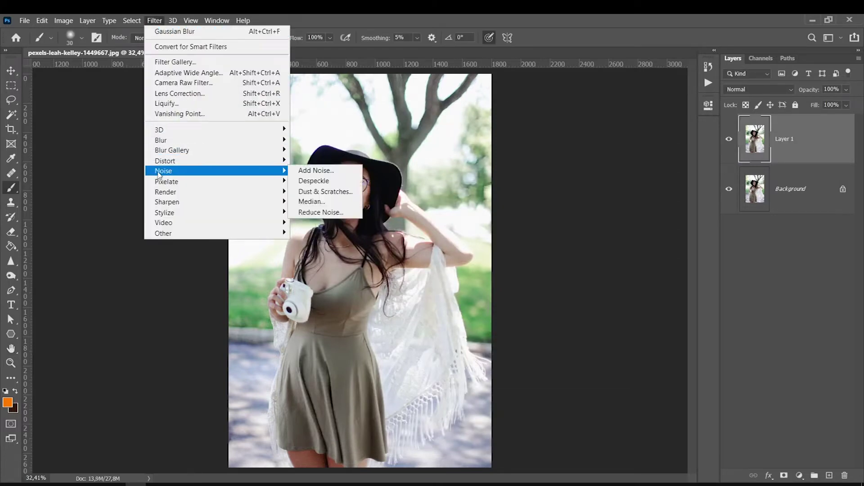
left_click(310, 212)
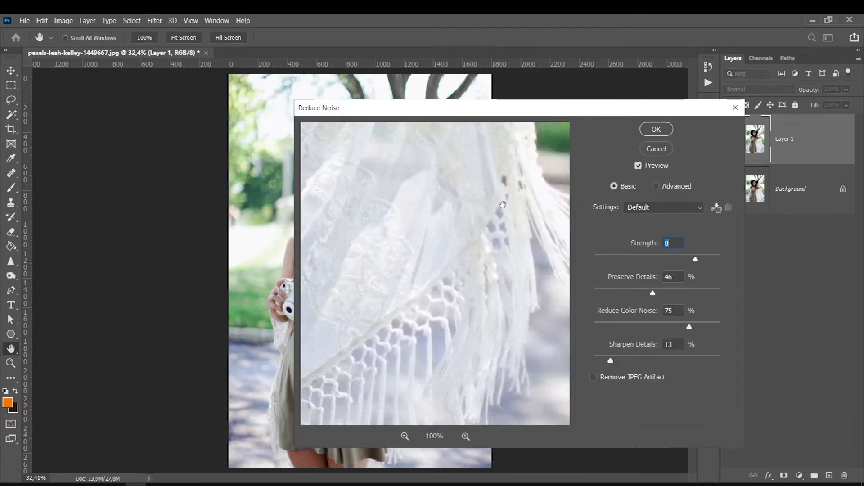
Step: Pan and zoom the Reduce Noise preview (100%–200%) to inspect the face against the original
mouse_move(409, 232)
left_mouse_down()
mouse_move(398, 230)
mouse_move(411, 270)
mouse_move(377, 197)
mouse_move(423, 218)
mouse_move(393, 233)
mouse_move(436, 220)
mouse_move(411, 384)
mouse_move(414, 253)
mouse_move(407, 419)
mouse_move(391, 388)
left_mouse_up()
left_click_drag(437, 282, 392, 335)
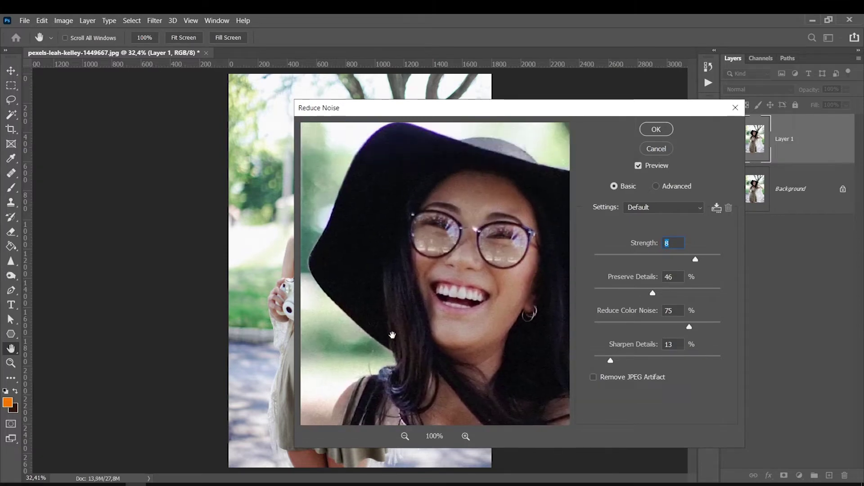
left_click(405, 437)
left_click(466, 436)
left_click(466, 436)
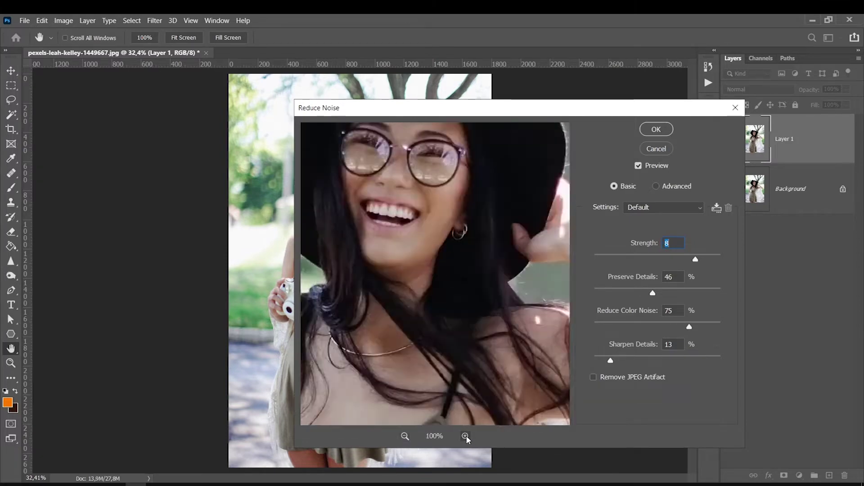
left_click_drag(359, 250, 417, 384)
left_click_drag(414, 351, 401, 423)
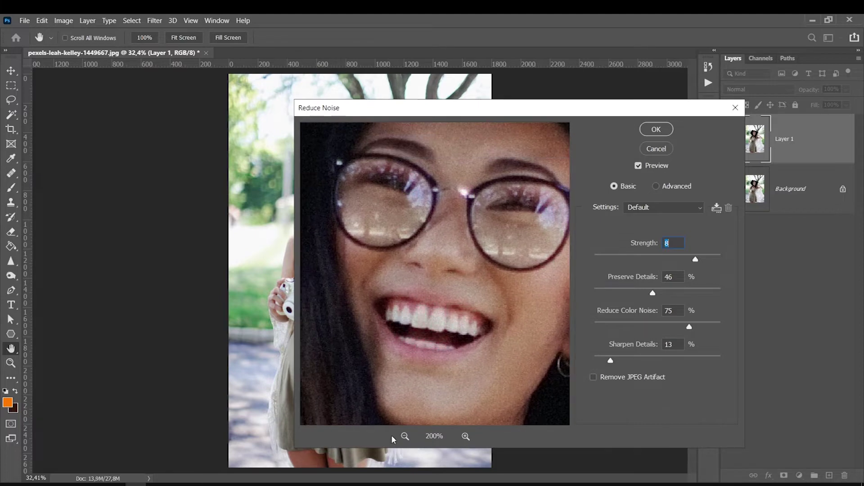
left_click(405, 435)
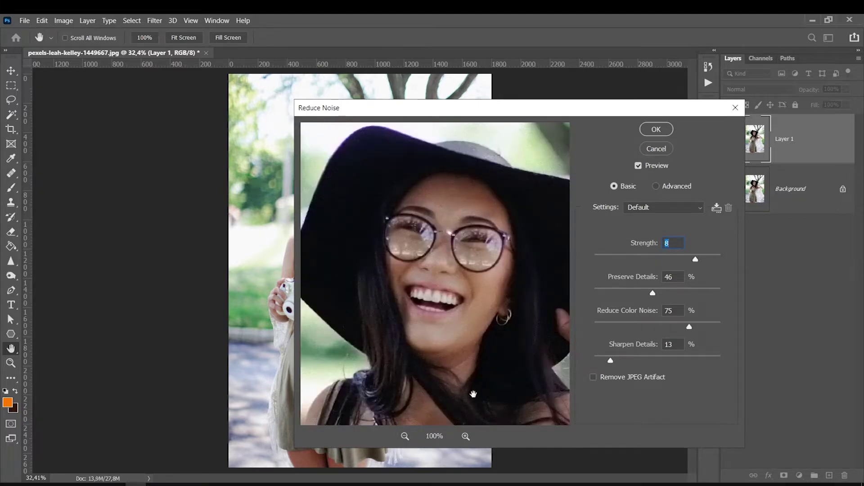
left_click(639, 166)
Step: Set Reduce Noise Strength to 10 with color noise and sharpen details at 0, checking the face
left_click_drag(696, 260, 739, 248)
left_click_drag(689, 326, 593, 318)
left_click_drag(653, 293, 587, 293)
left_click_drag(610, 361, 586, 360)
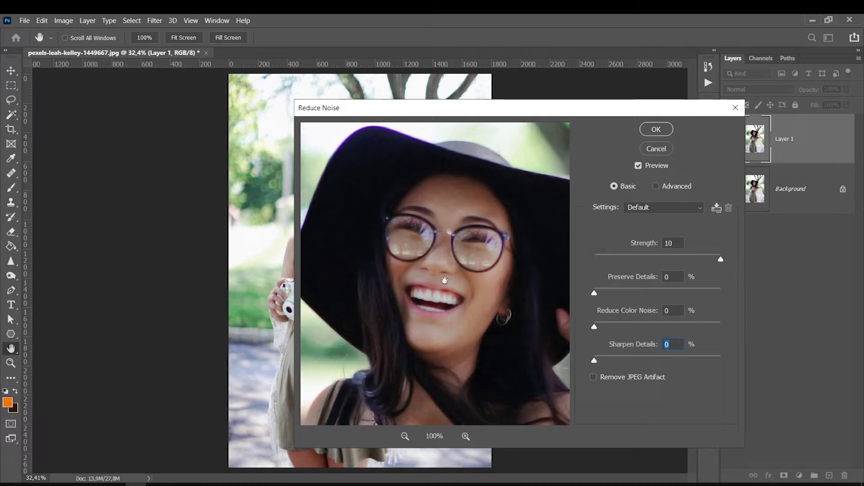
mouse_move(492, 298)
left_mouse_down()
mouse_move(478, 297)
mouse_move(468, 332)
mouse_move(448, 307)
left_mouse_up()
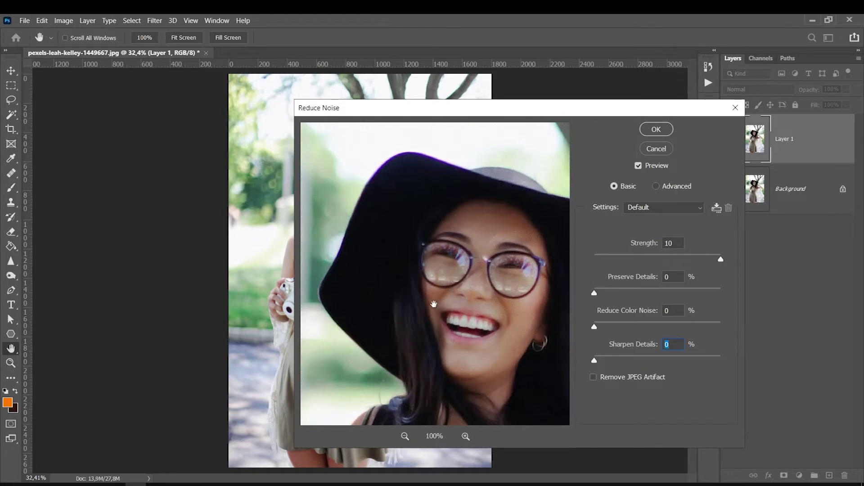
left_click_drag(448, 307, 415, 301)
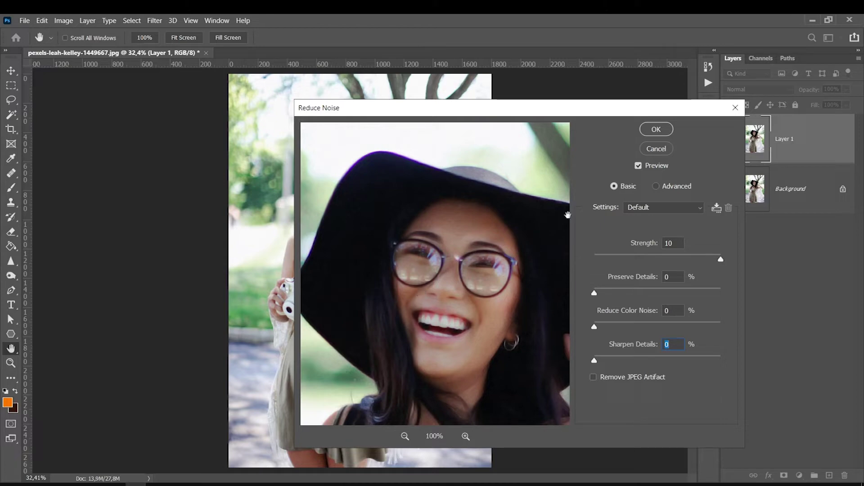
Step: Raise Preserve Details to about 40, Reduce Color Noise to 88, Sharpen Details to 41, and apply
left_click_drag(597, 295, 641, 294)
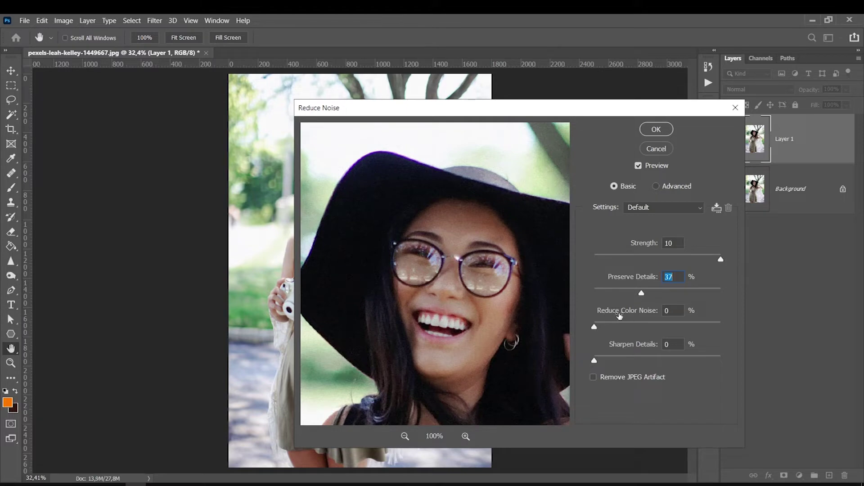
mouse_move(594, 326)
left_mouse_down()
mouse_move(706, 325)
mouse_move(593, 326)
left_mouse_up()
mouse_move(594, 360)
left_mouse_down()
mouse_move(647, 361)
mouse_move(607, 362)
left_mouse_up()
left_click(648, 130)
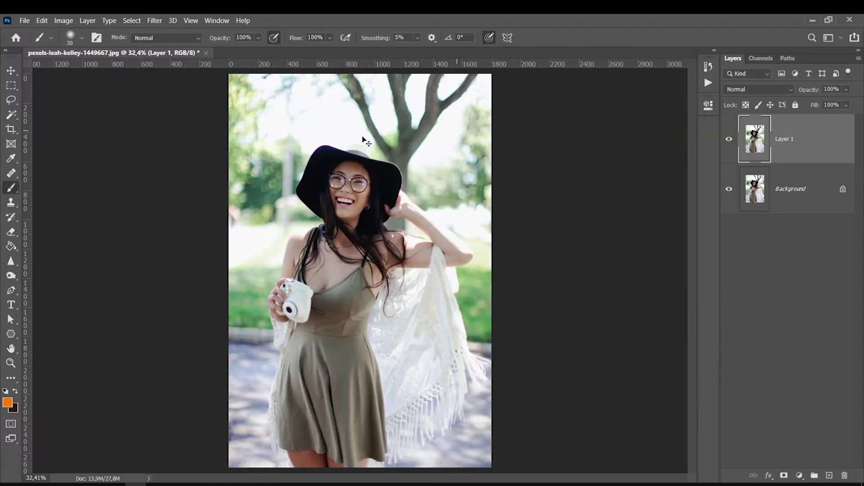
Step: Toggle Layer 1's visibility to compare the denoising, then launch the Camera Raw Filter
key("ctrl+plus")
key("ctrl+plus")
key("ctrl+plus")
key("ctrl+plus")
key("ctrl+plus")
left_click(729, 139)
left_click(730, 140)
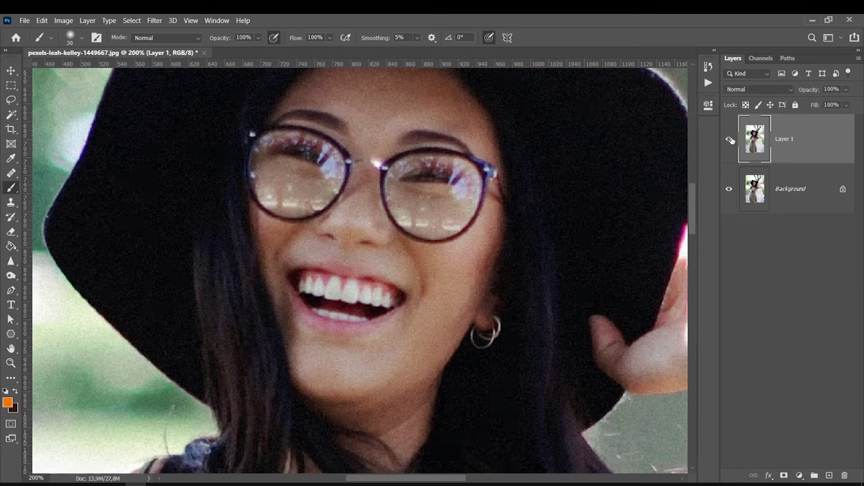
key("ctrl+minus")
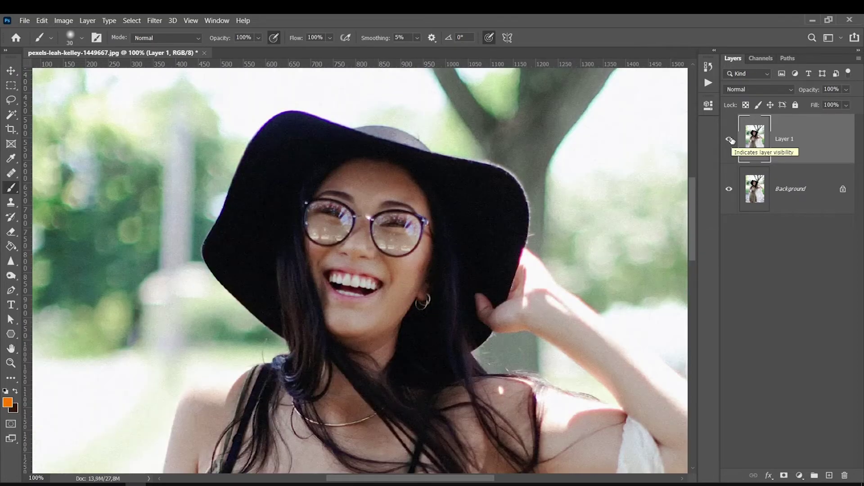
left_click(152, 22)
left_click(161, 84)
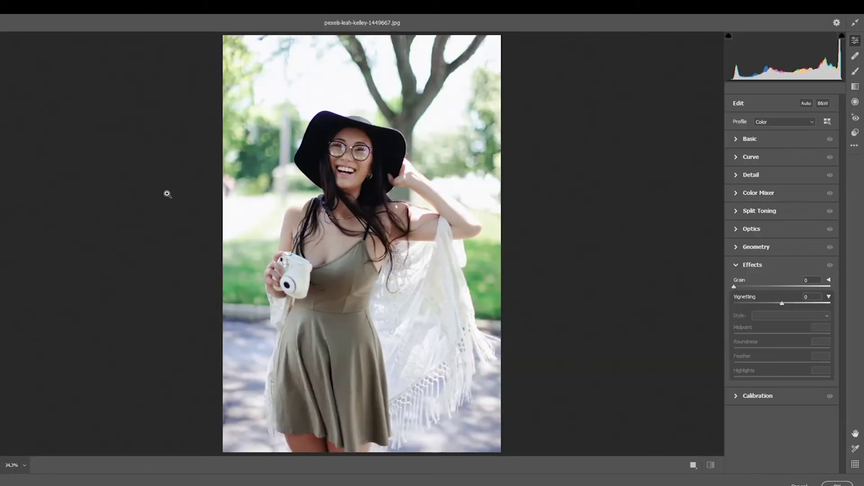
Step: In Camera Raw Detail, set Noise Reduction to 68 and Sharpening to 27, then apply
left_click(737, 175)
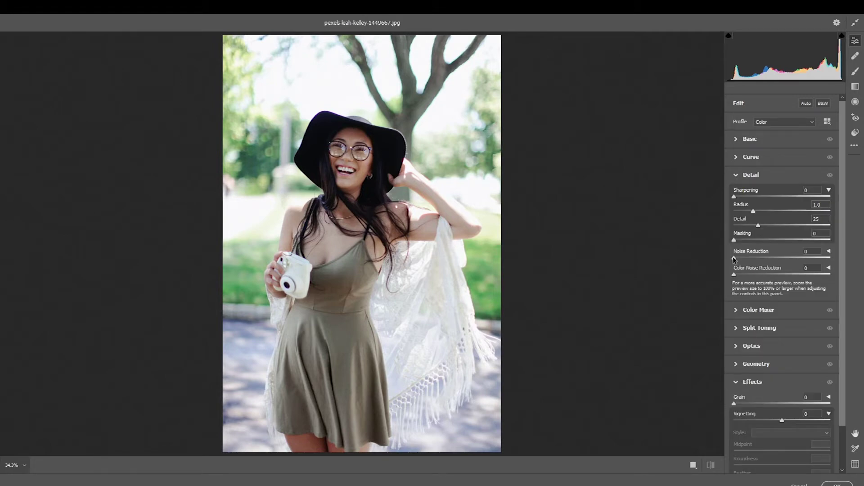
left_click_drag(734, 258, 756, 258)
left_click(331, 169)
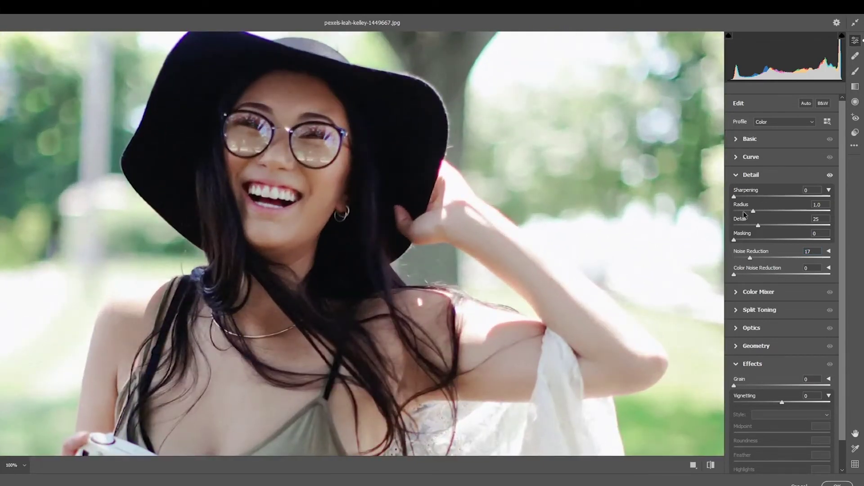
left_click_drag(774, 258, 812, 257)
left_click_drag(733, 258, 809, 257)
left_click(799, 258)
left_click_drag(749, 198, 751, 198)
left_click(842, 484)
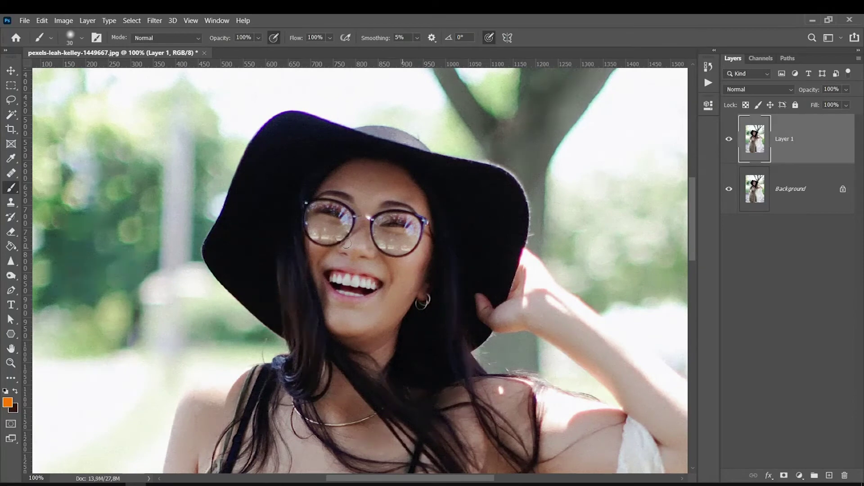
Step: Toggle Layer 1's visibility to compare the Camera Raw result with the original
left_click(731, 142)
left_click(731, 142)
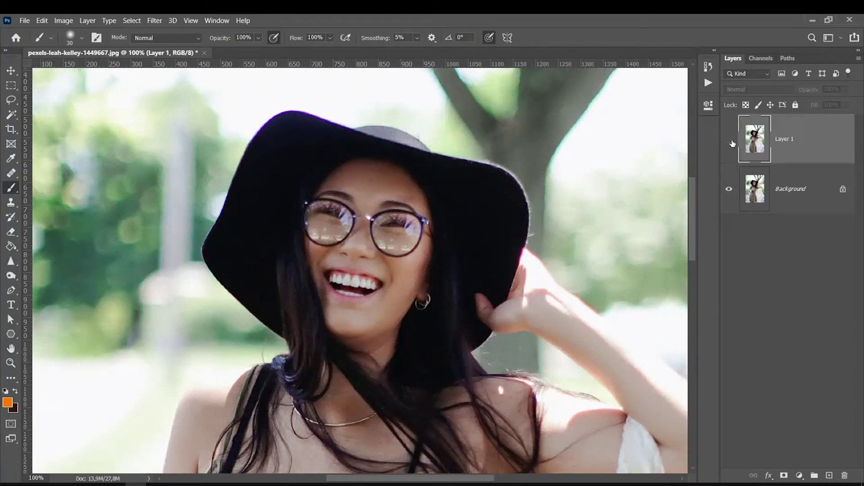
left_click(732, 141)
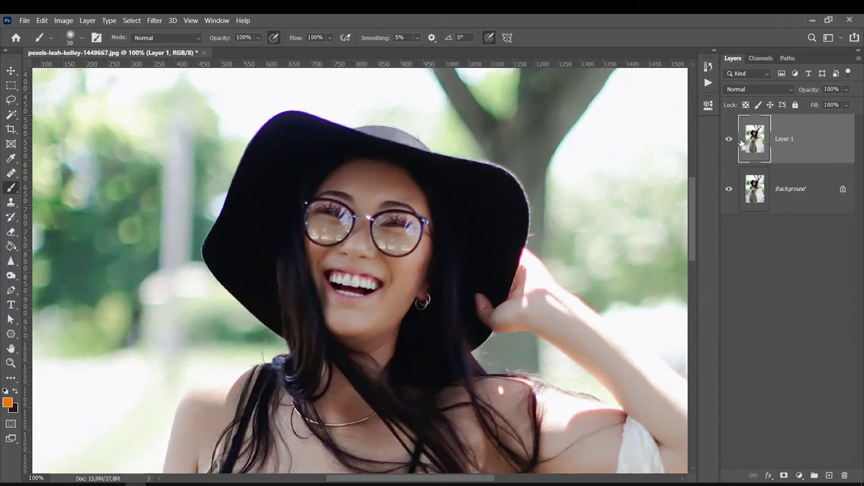
Step: Duplicate Layer 1 and apply a 2-pixel High Pass filter to the copy
key("ctrl+j")
left_click(154, 20)
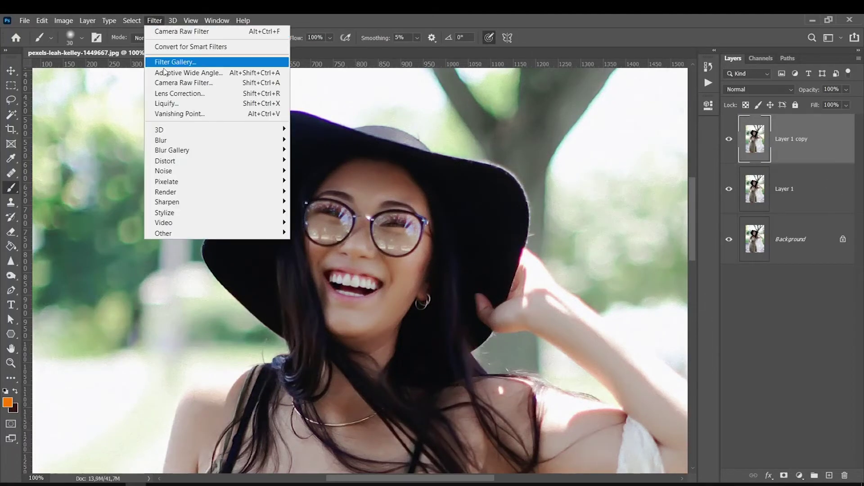
mouse_move(164, 233)
left_click(298, 236)
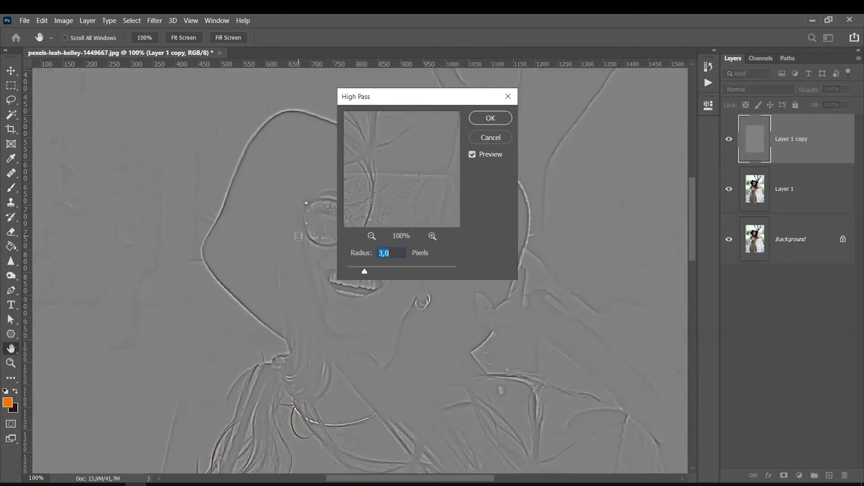
type("2")
left_click(473, 114)
Step: Set the high-pass copy to Soft Light and merge it with Layer 1
key("b")
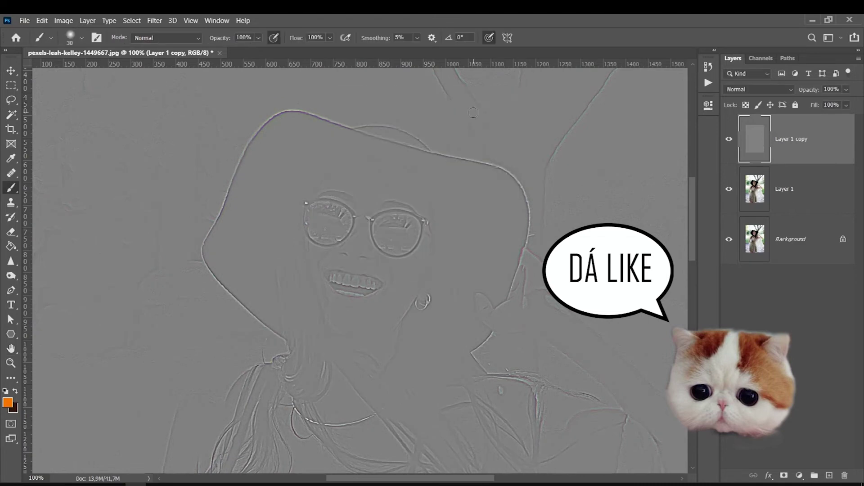
left_click(740, 93)
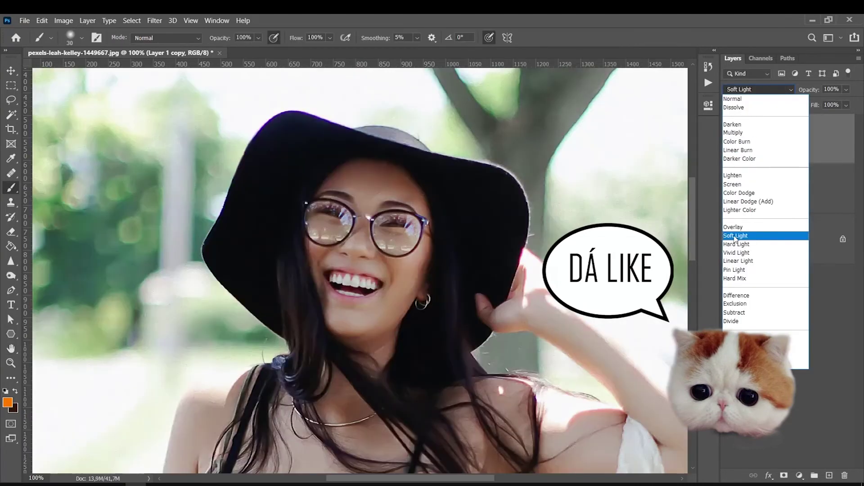
left_click(735, 235)
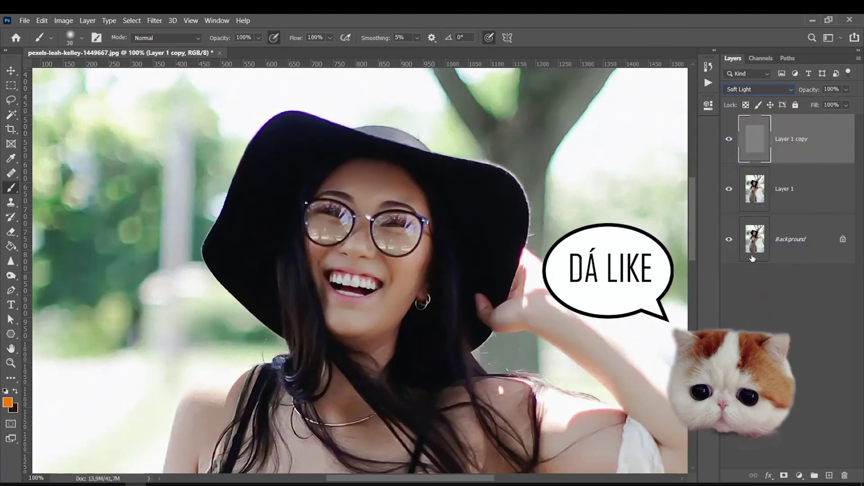
scroll(398, 239, "up", 1)
left_click(806, 196, "shift")
key("ctrl+e")
Step: Toggle the merged layer to compare the sharpened result, then zoom out to hat and shoulders
left_click(729, 138)
left_click(729, 138)
left_click(730, 137)
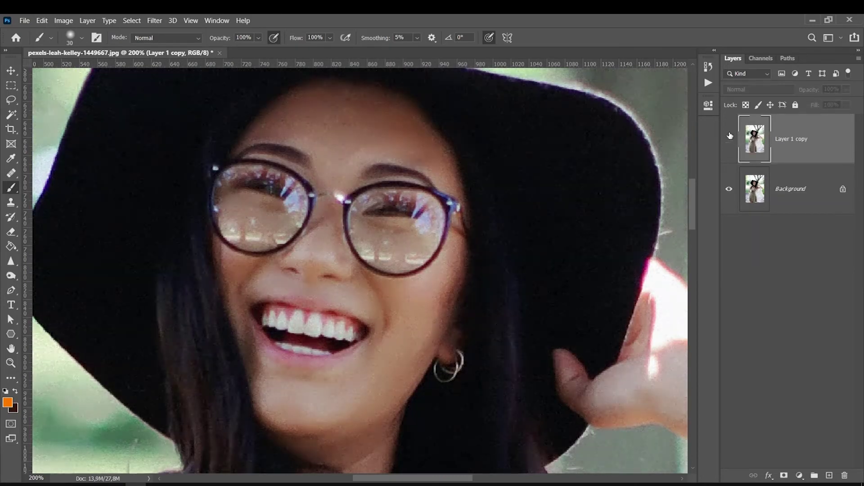
key("ctrl+minus")
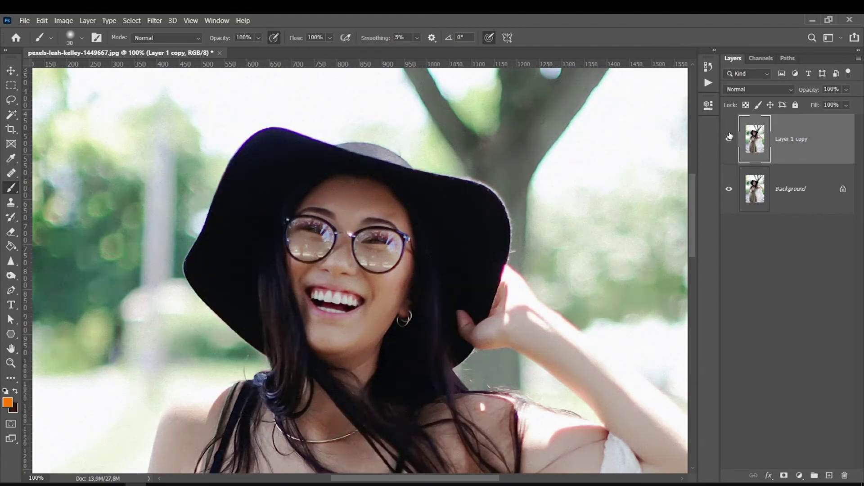
left_click(729, 137)
left_click(729, 136)
left_click(729, 136)
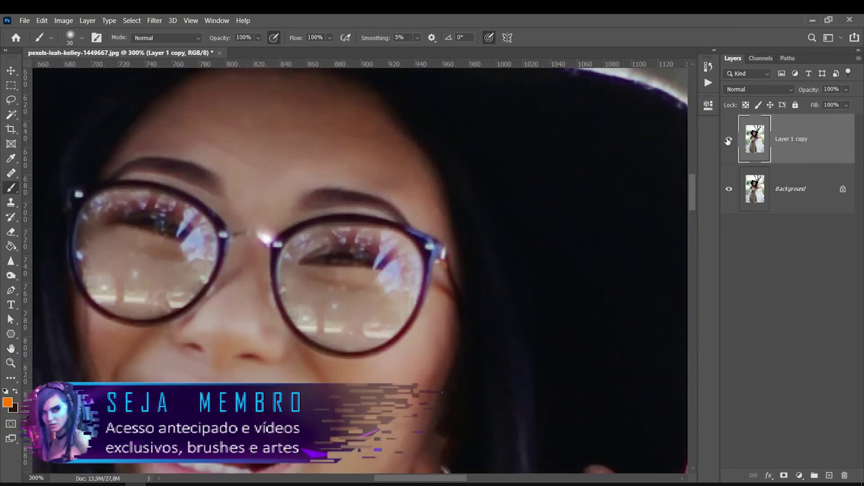
left_click(728, 139)
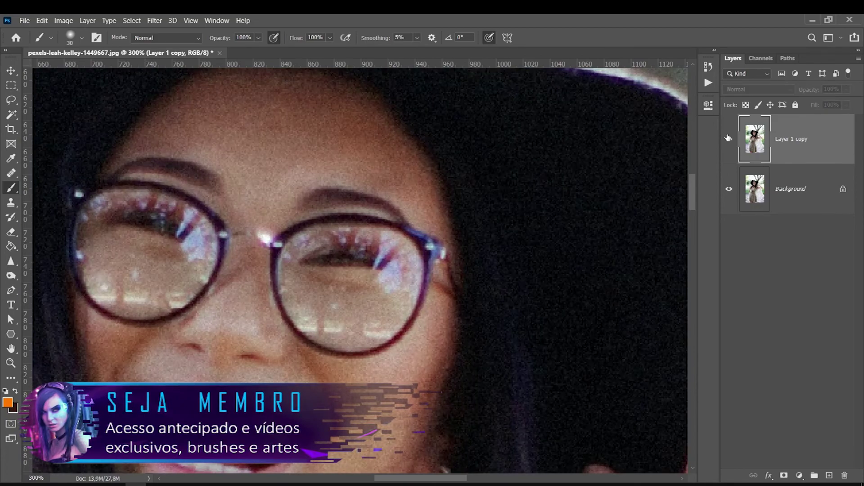
key("ctrl+minus")
left_click(729, 139)
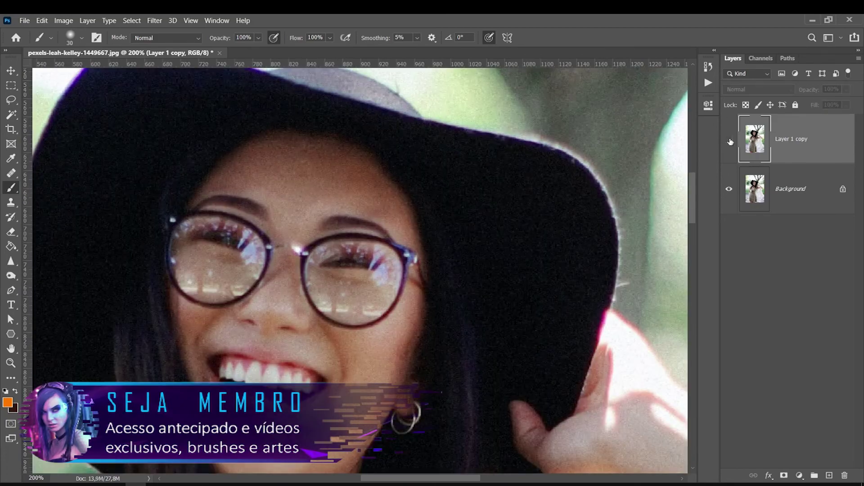
key("ctrl+plus")
key("ctrl+plus")
key("ctrl+minus")
key("ctrl+minus")
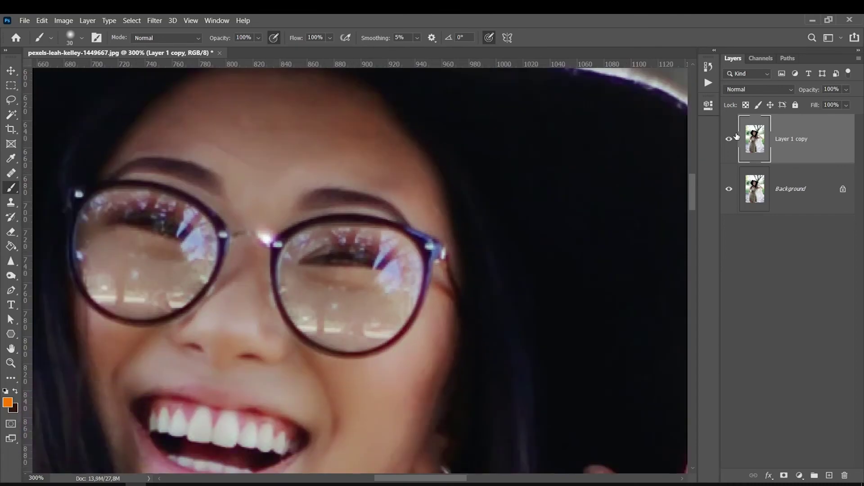
key("ctrl+minus")
key("ctrl+minus")
left_click(729, 140)
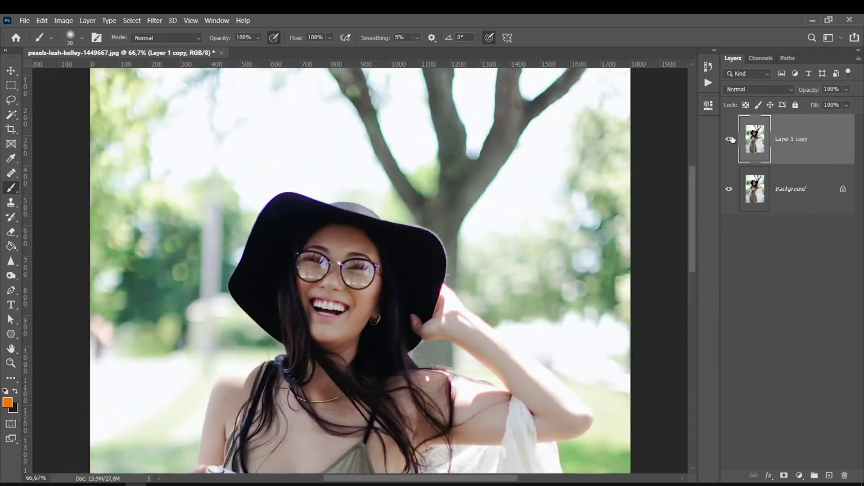
key("ctrl+0")
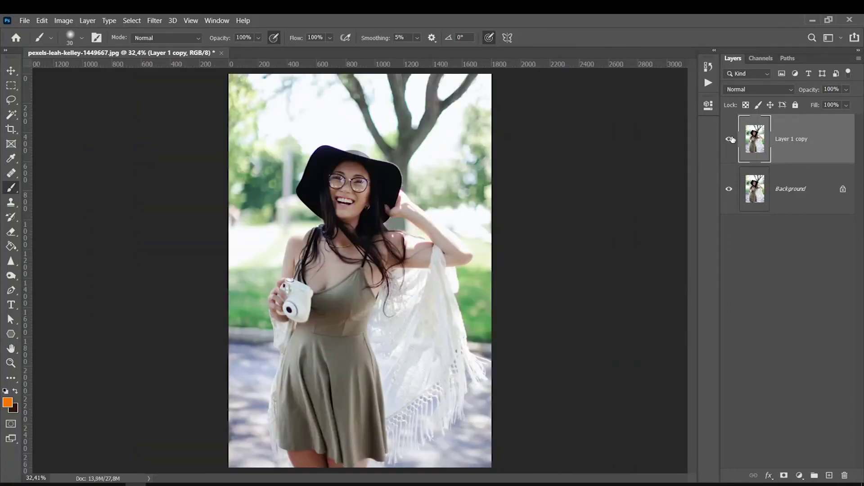